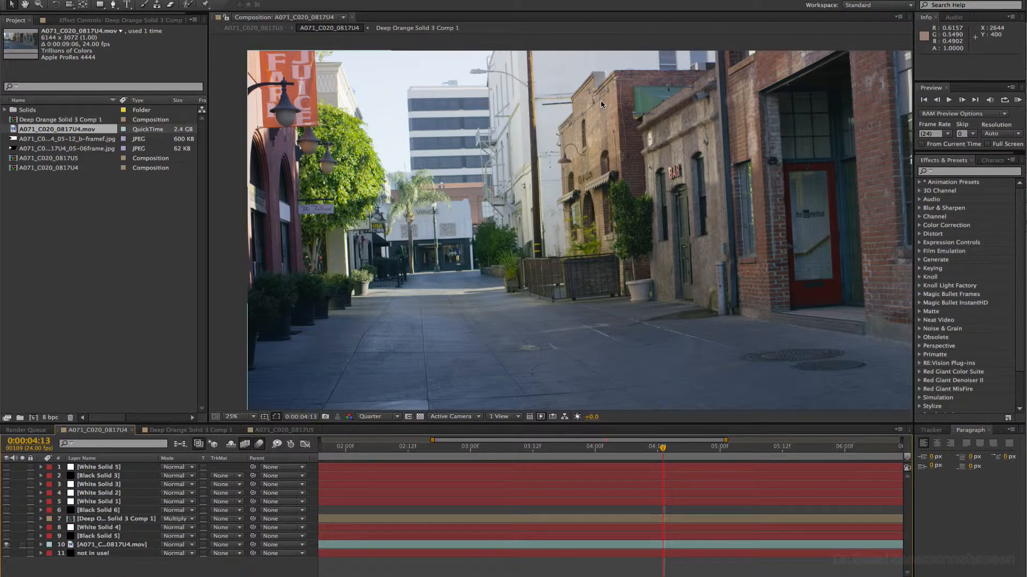
- Review the basic composition settings of A071_C020_0817U4 without changing them
click(899, 431)
click(910, 436)
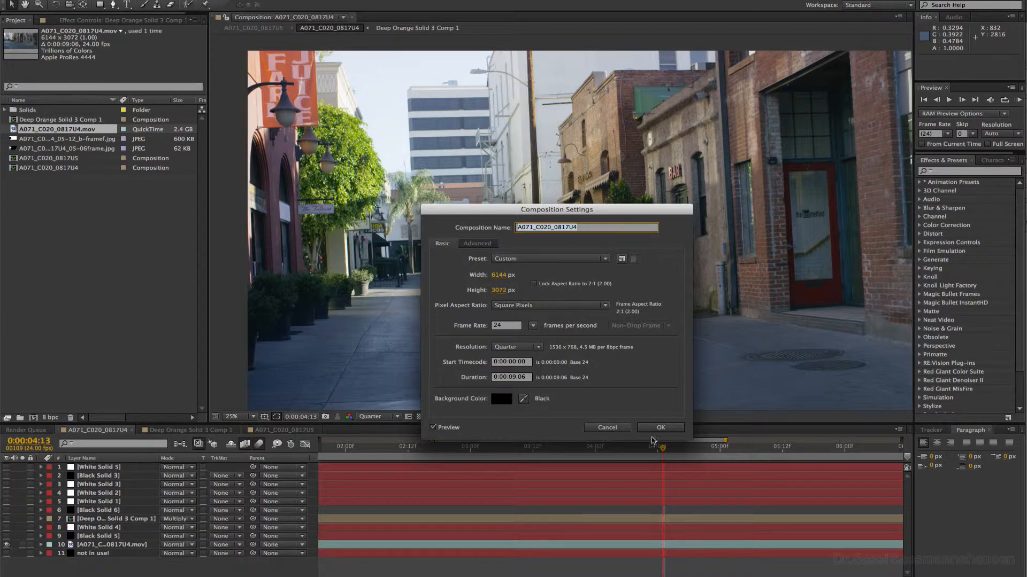
click(617, 429)
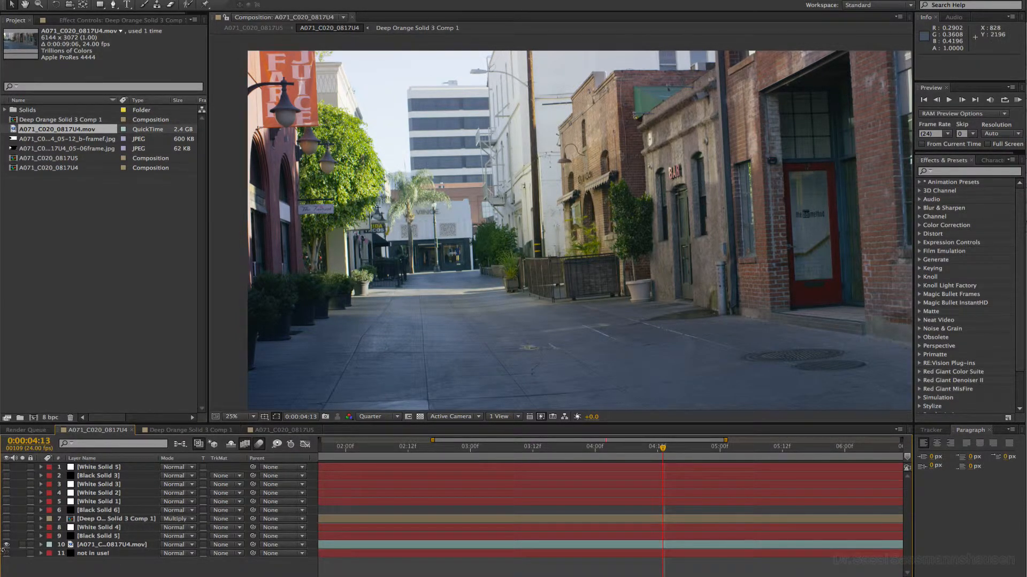
- Hide the footage layer, show matte layers 1 to 9 instead, and check the matte at 0:00:02:17
click(6, 545)
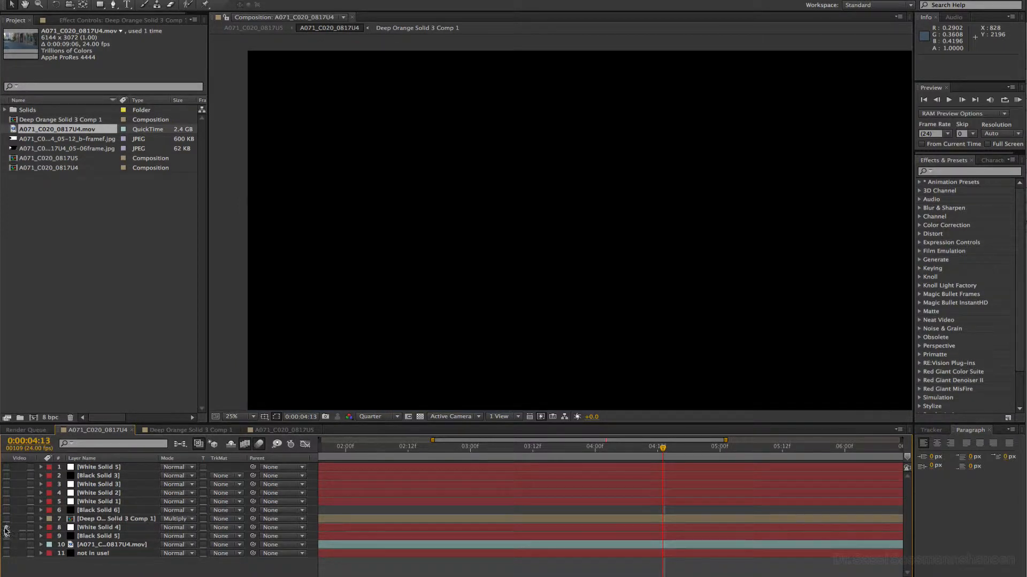
drag(7, 531, 6, 467)
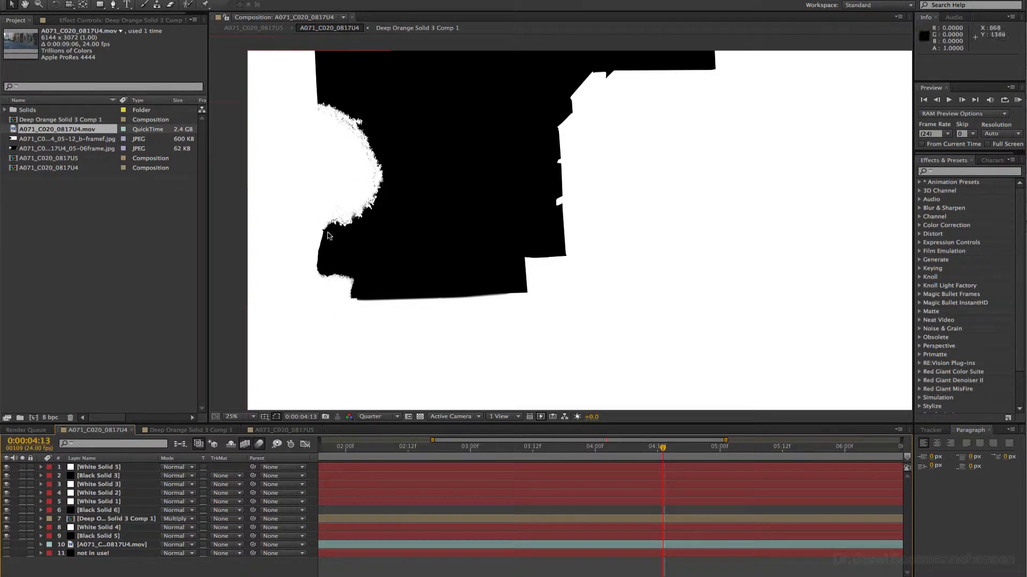
drag(593, 448, 434, 448)
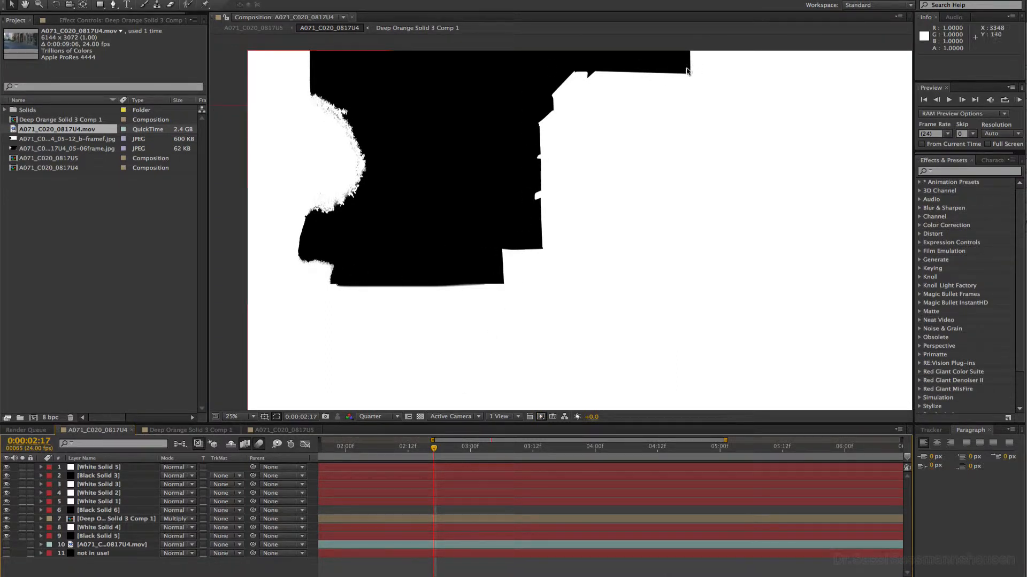
click(264, 0)
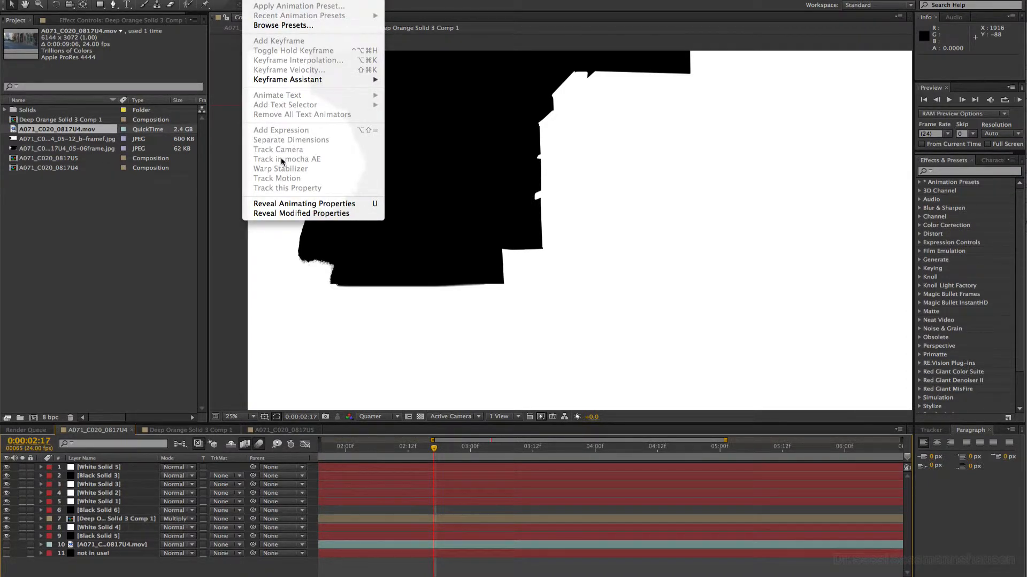
click(263, 0)
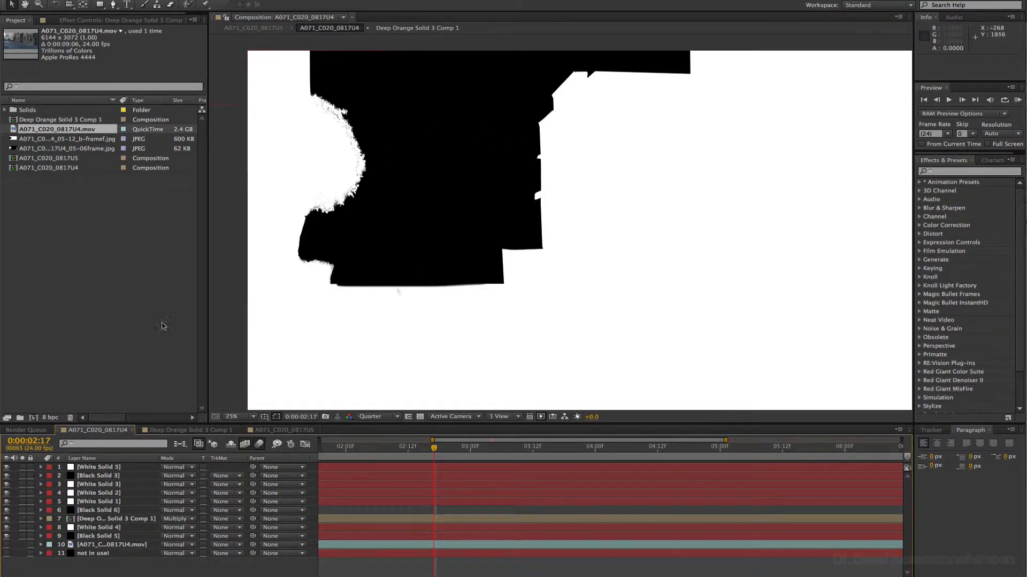
- Examine the Deep Orange Solid 3 Comp 1 tree matte on its own before restoring all nine matte layers
drag(7, 536, 9, 468)
click(6, 519)
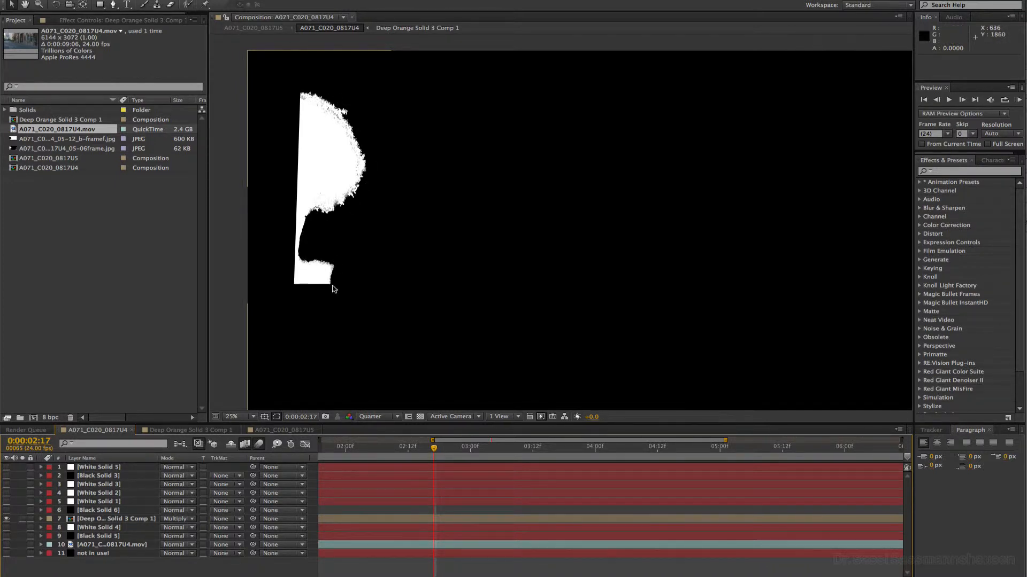
click(7, 519)
drag(6, 467, 10, 537)
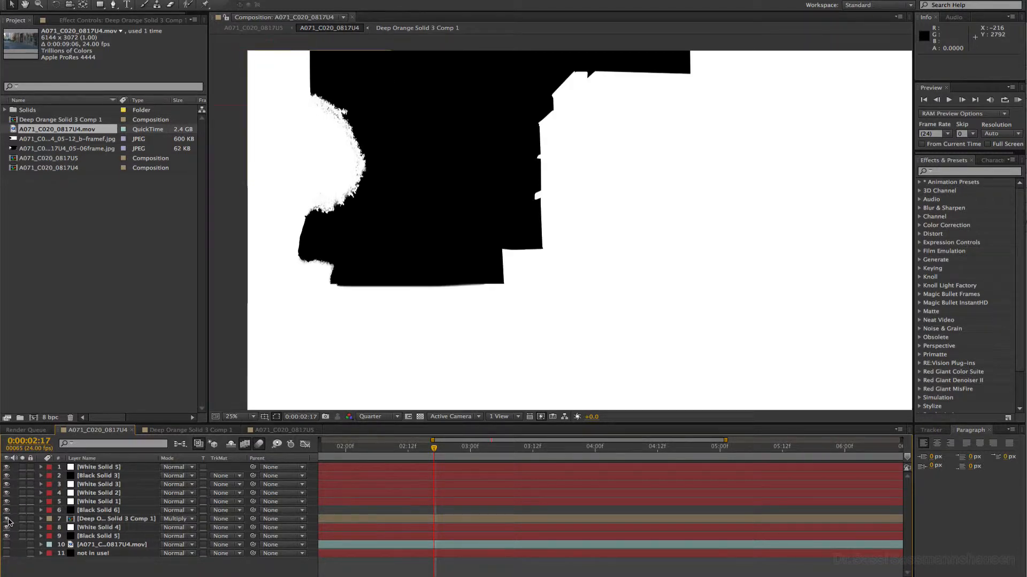
- Hide the matte layers gradually, starting with Deep Orange Solid 3 Comp 1, and show the A071_C020_0817U4.mov footage layer
click(7, 520)
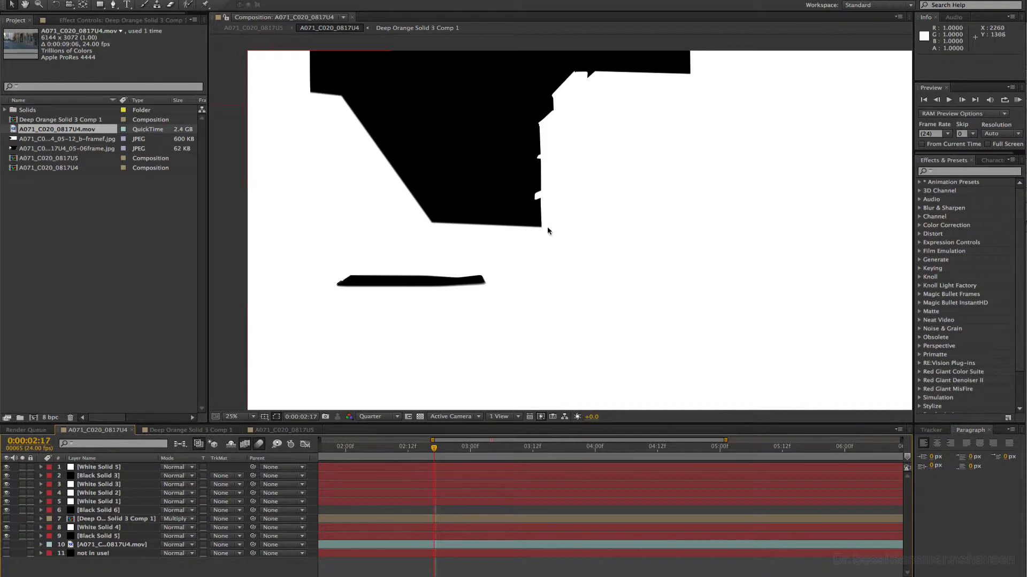
click(6, 528)
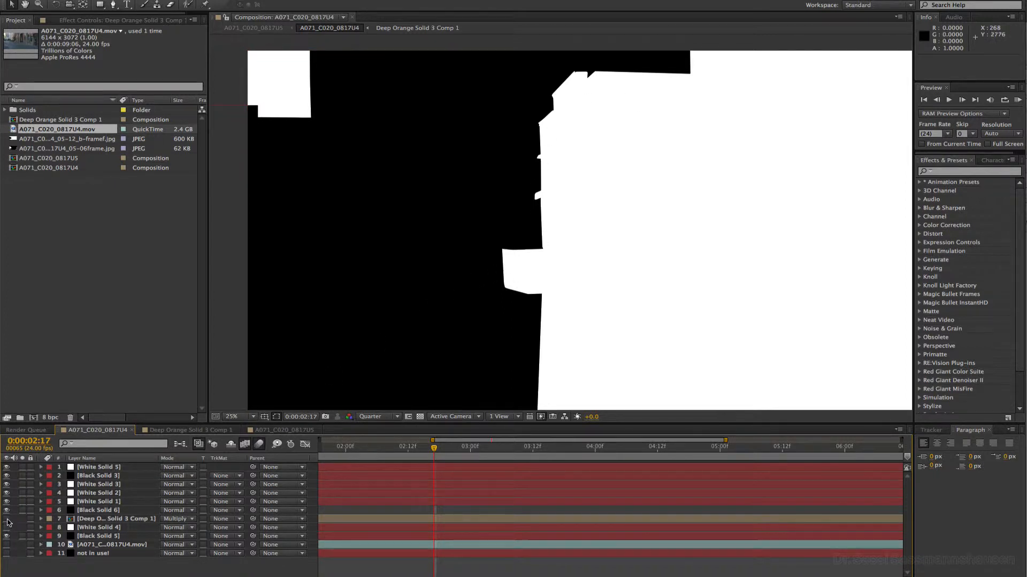
click(7, 519)
click(7, 536)
click(7, 544)
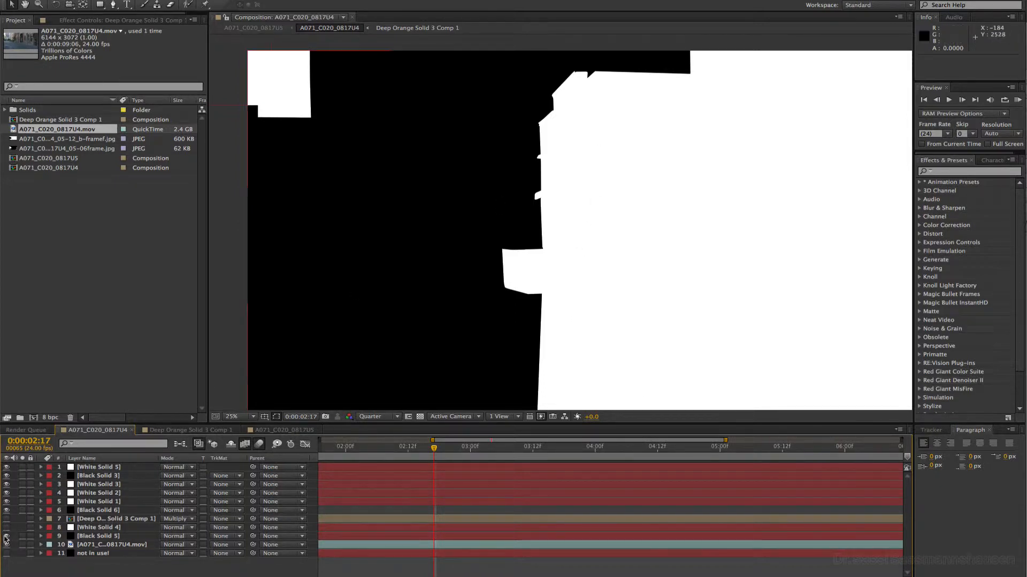
click(6, 511)
drag(7, 501, 7, 465)
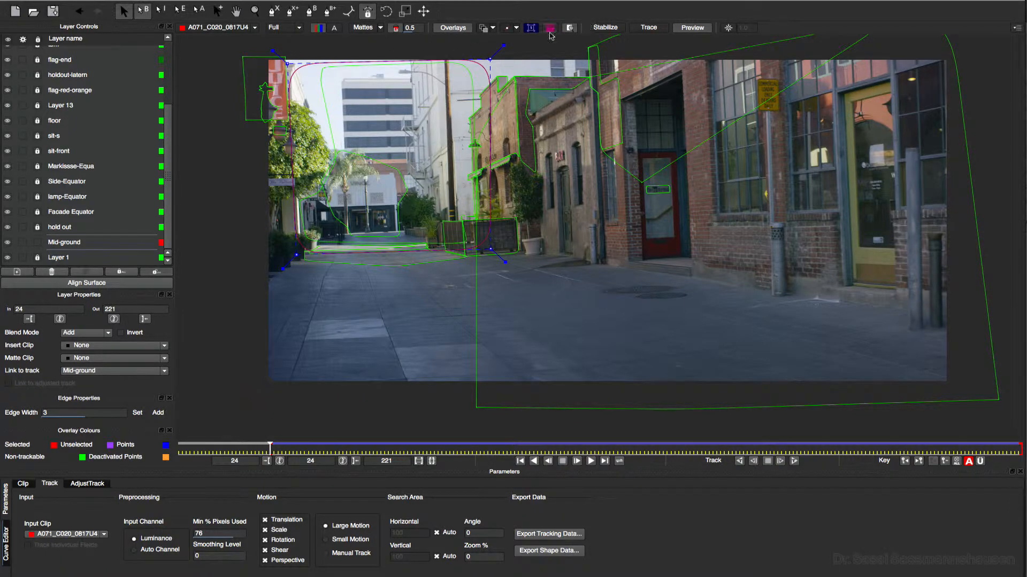
- In mocha, display the planar grid of the Mid-ground track and look through the layer list
click(531, 28)
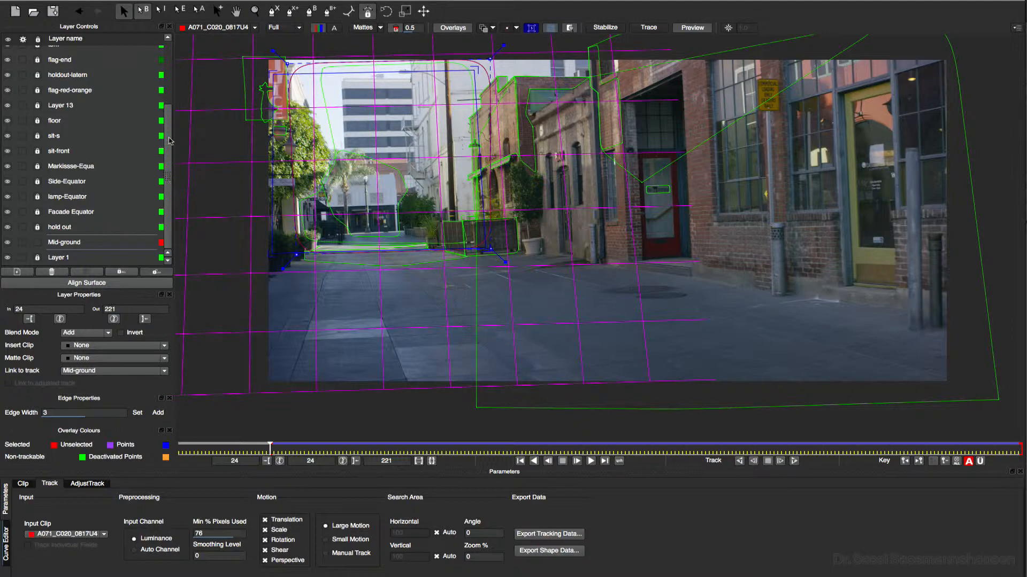
drag(170, 141, 171, 78)
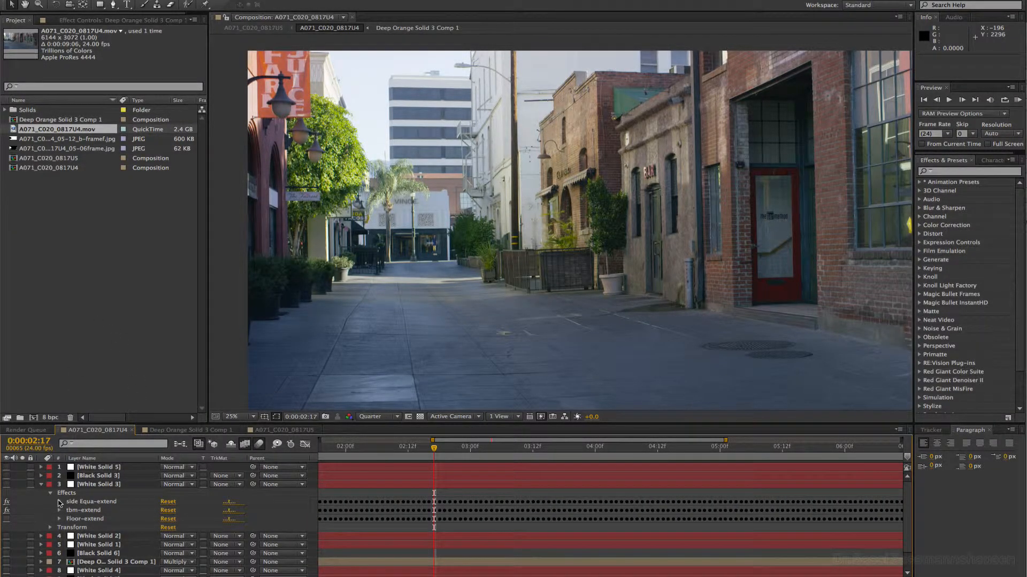
- Inspect the keyframed tracking properties of the side Equa-extend effect on White Solid 3, and collapse the layer
click(59, 502)
scroll(62, 508, down, 3)
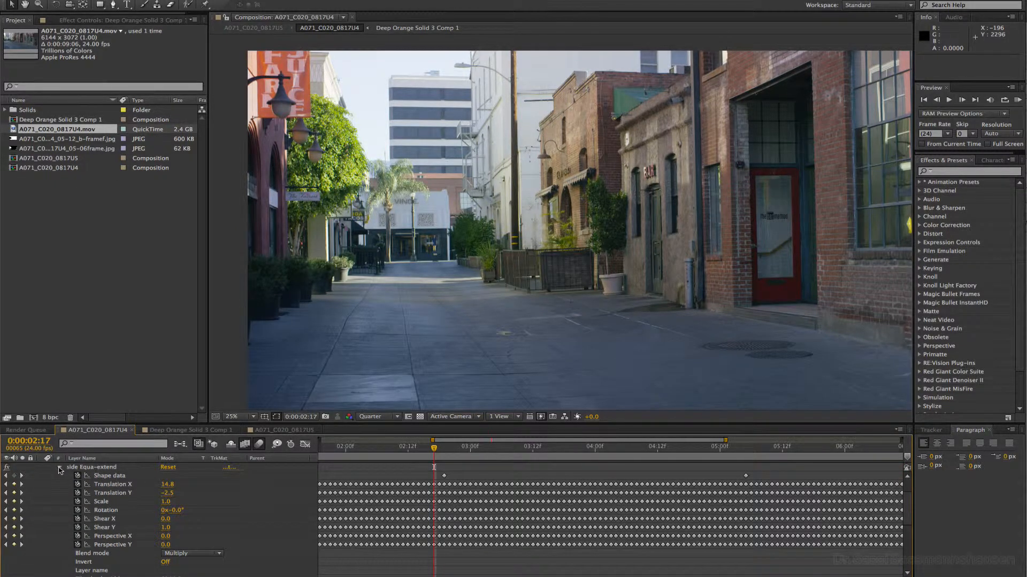
click(59, 468)
click(50, 470)
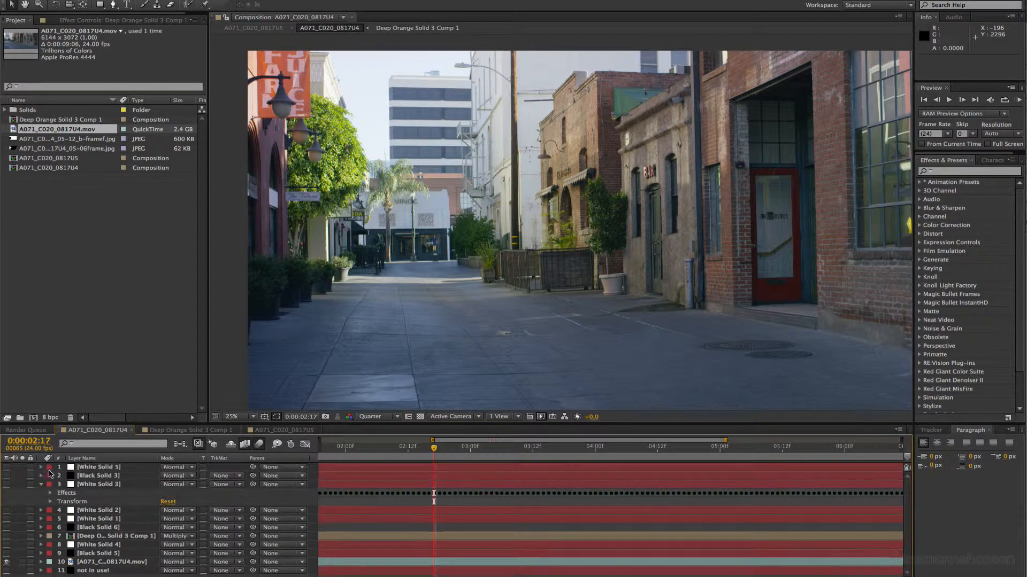
click(41, 485)
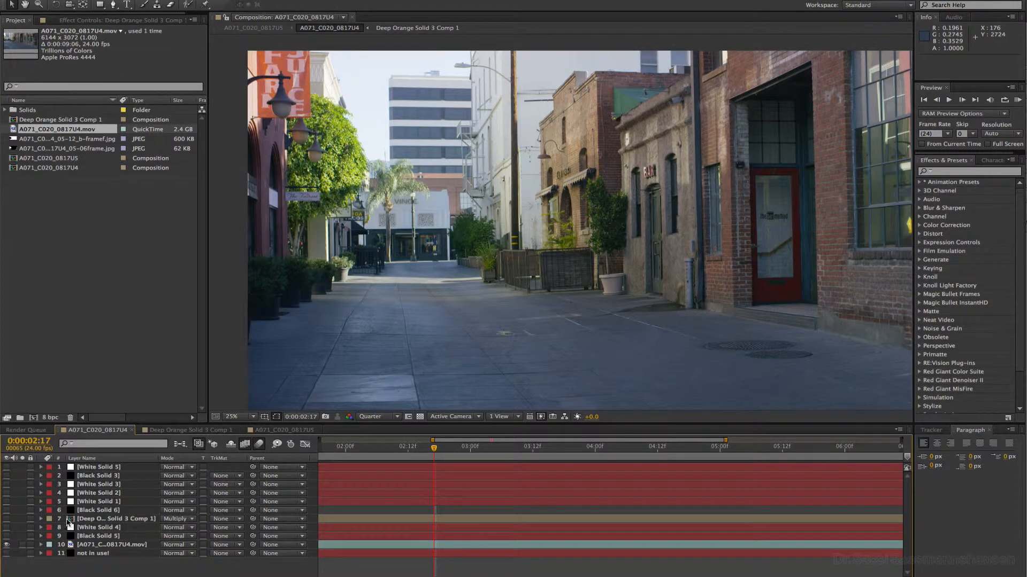
- Show the Deep Orange Solid 3 Comp 1 layer over the footage, inspect its precomposition and return to A071_C020_0817U4
click(70, 521)
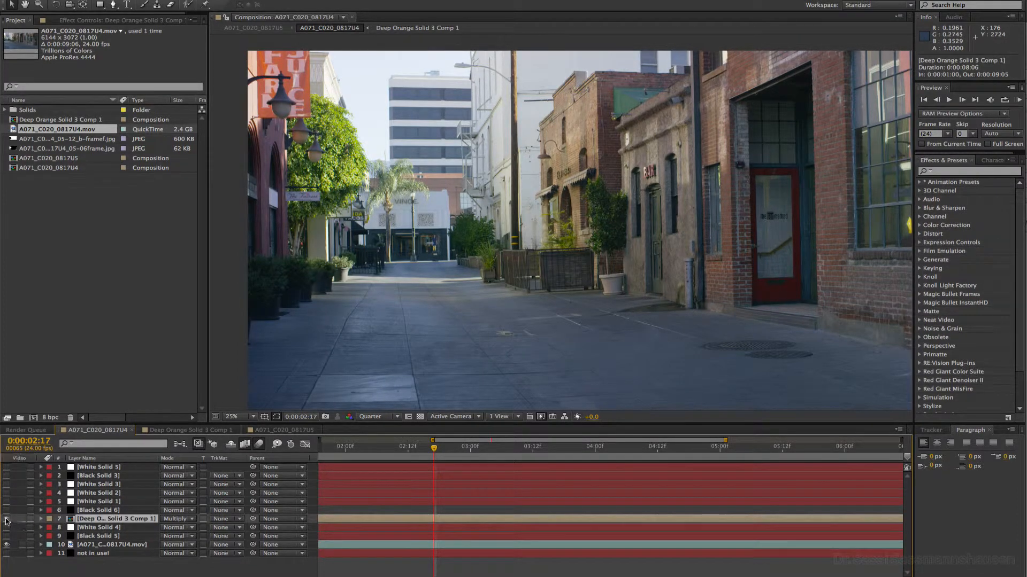
click(6, 518)
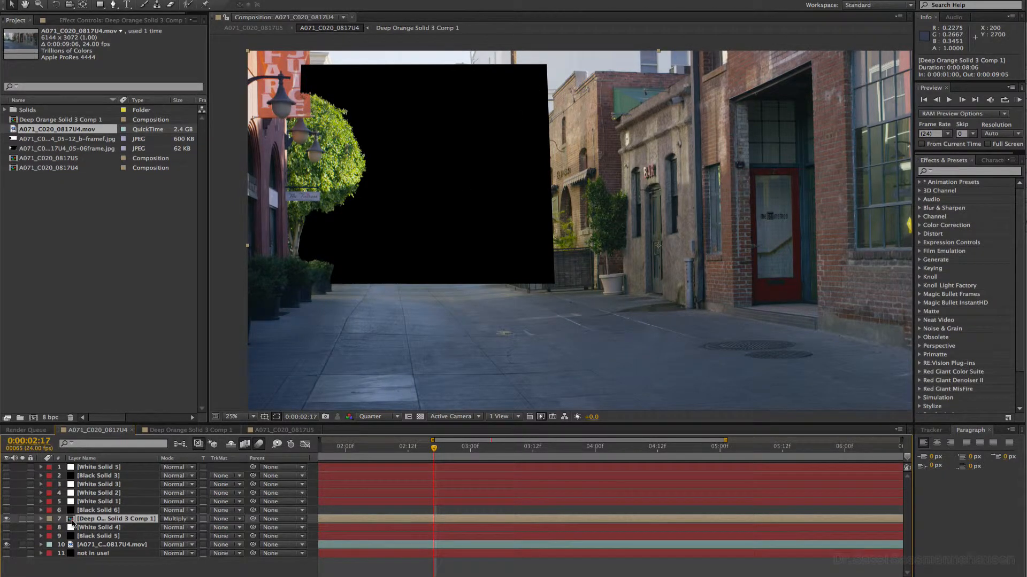
double_click(71, 521)
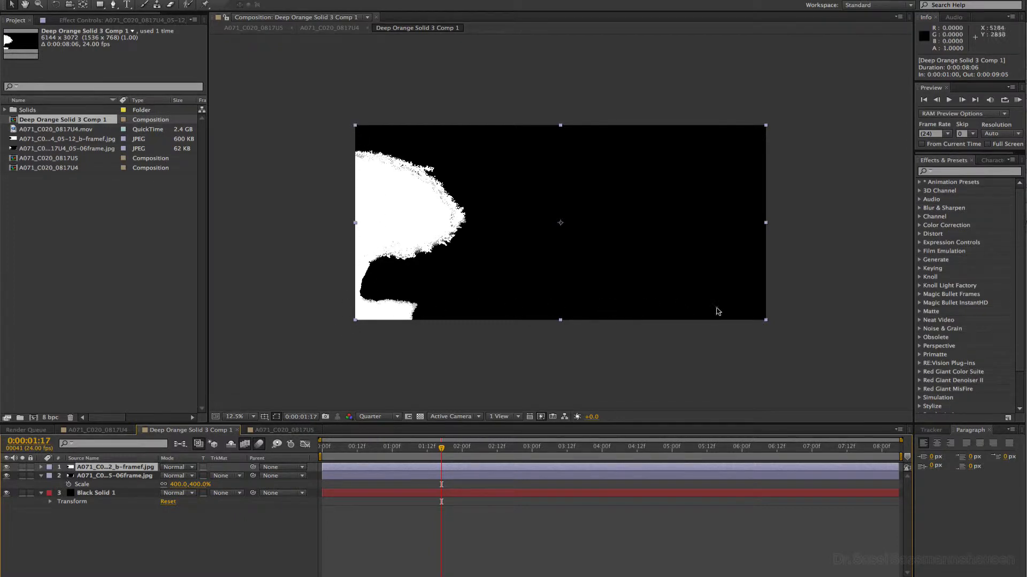
click(122, 430)
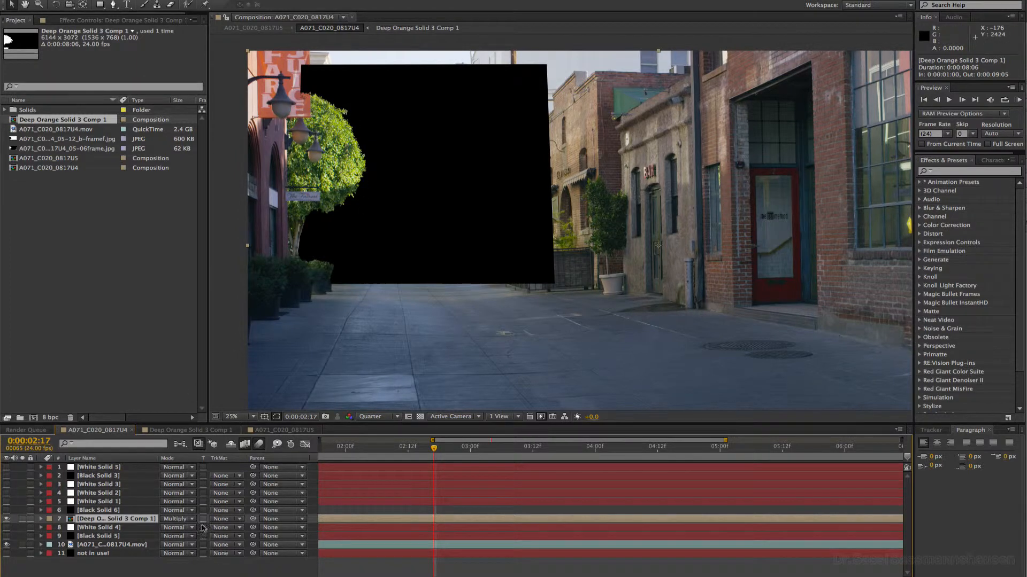
- Try the Normal blend mode on the Deep Orange Solid 3 Comp 1 layer
click(183, 521)
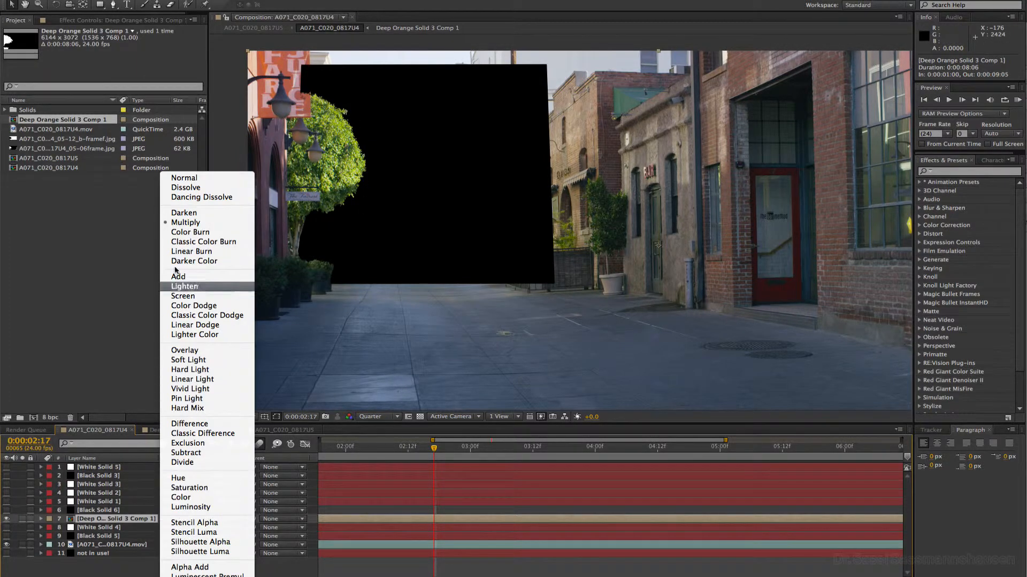
click(186, 182)
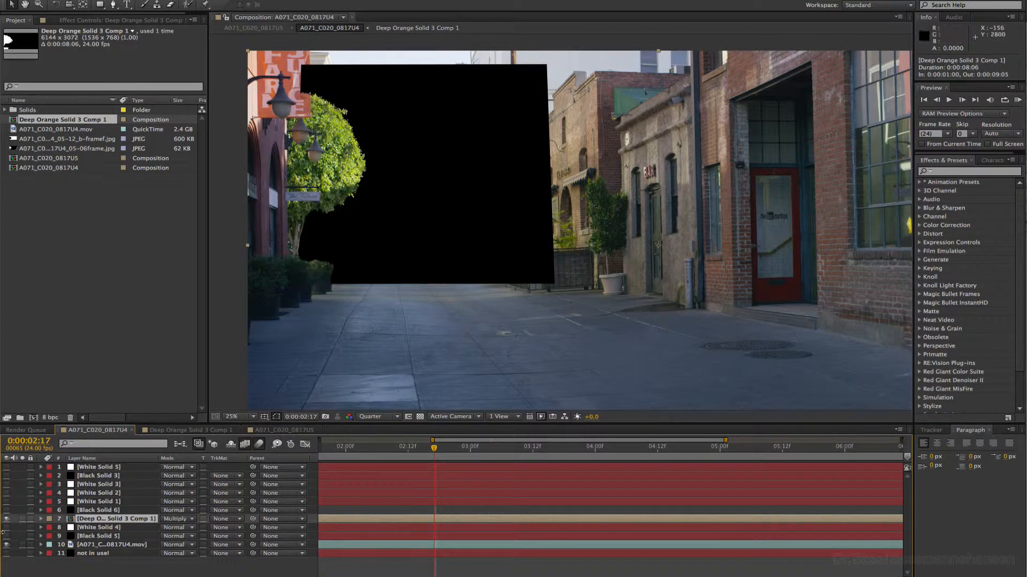
- Show all nine matte layers, and display the A071_C020_0817U5 composition at Quarter resolution
drag(8, 541, 23, 456)
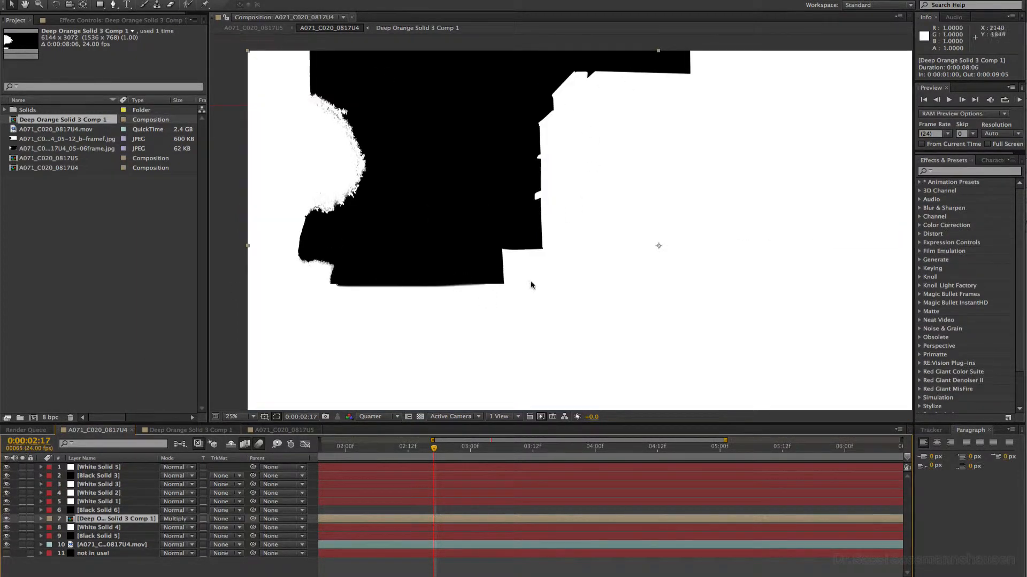
click(185, 431)
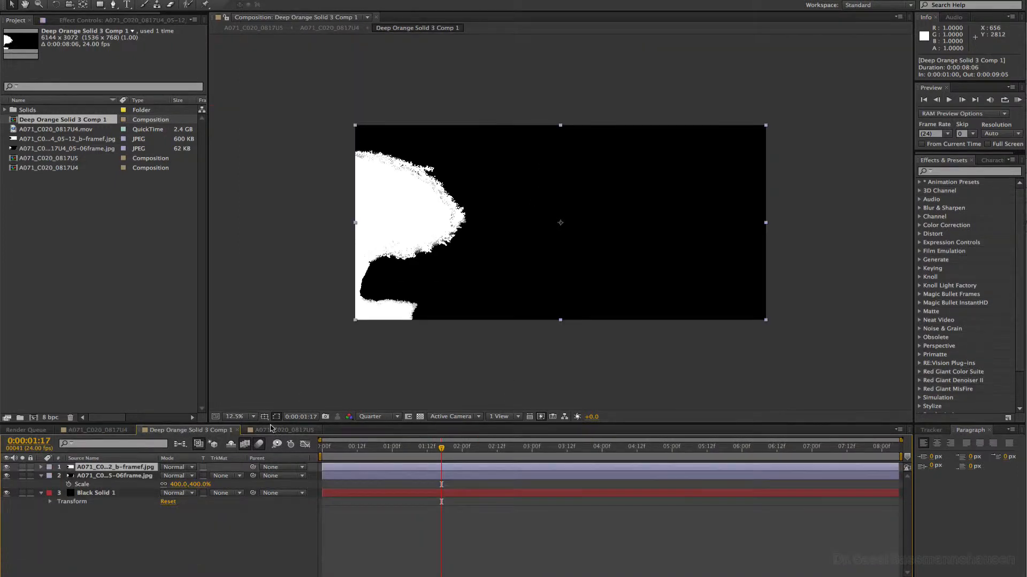
click(273, 431)
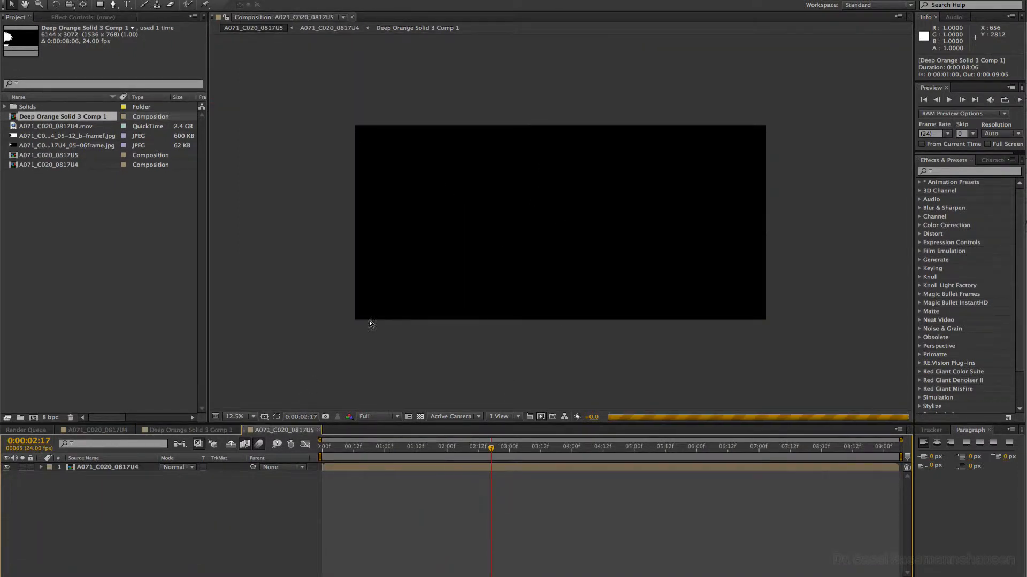
click(384, 417)
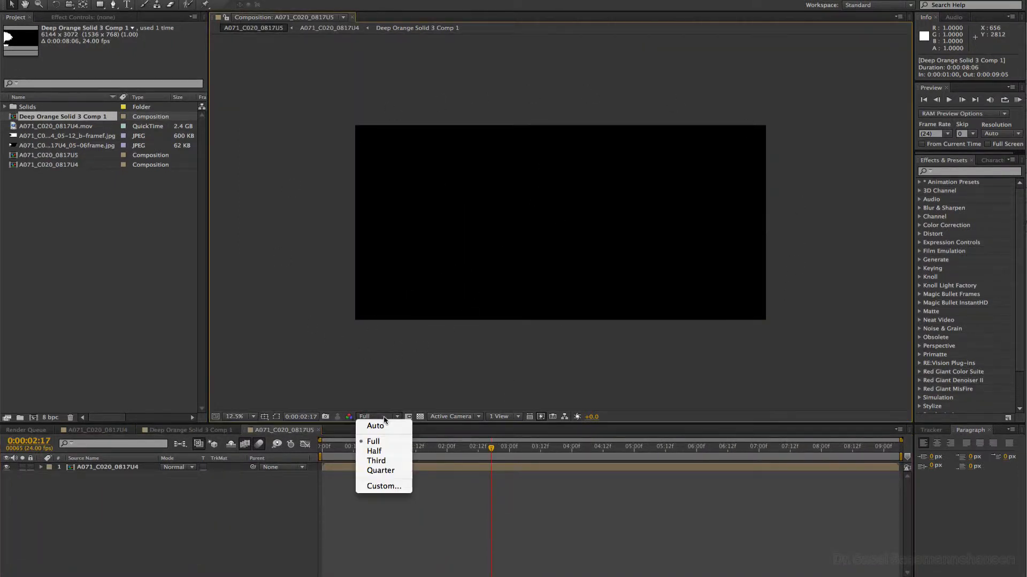
click(393, 473)
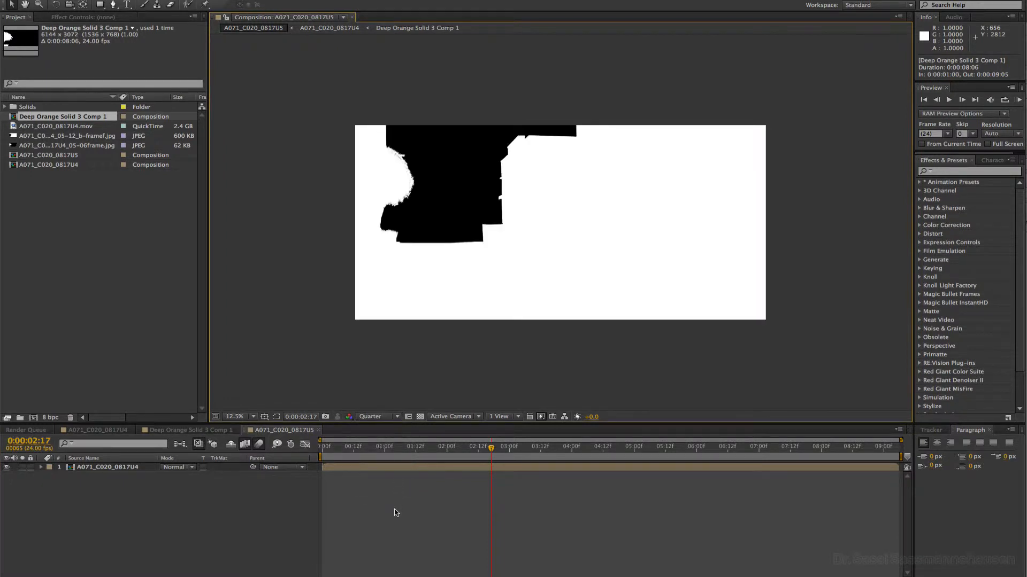